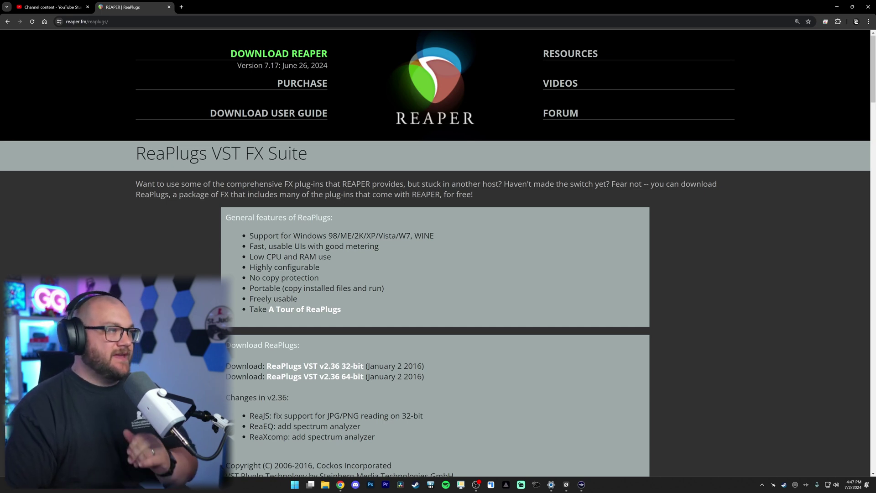
# Highlight 'ReaPlugs' in the page heading and scroll down to the ReaEQ entry in the plug-in tour.
pyautogui.moveTo(135, 154); pyautogui.dragTo(207, 153)
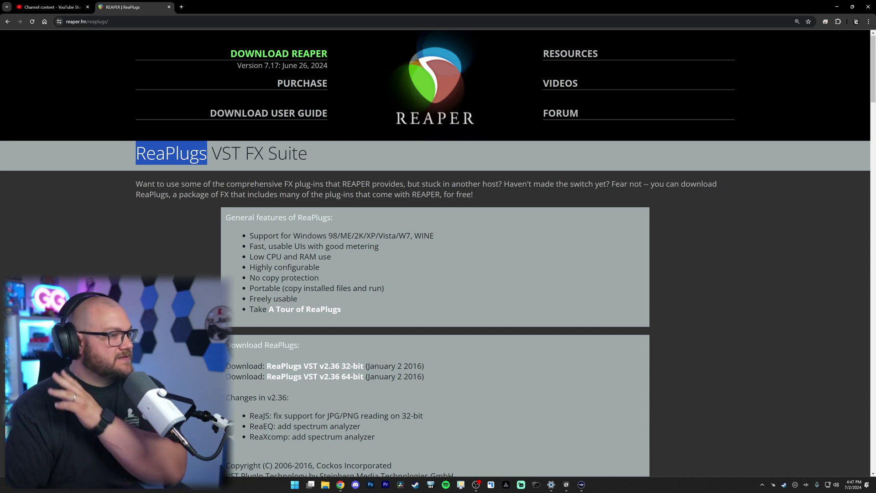
pyautogui.scroll(-2, 329, 376)
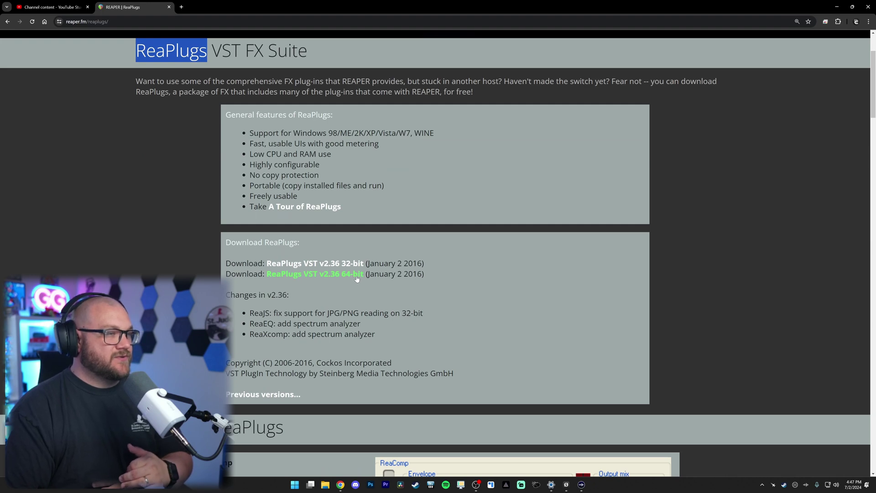
pyautogui.scroll(-8, 351, 264)
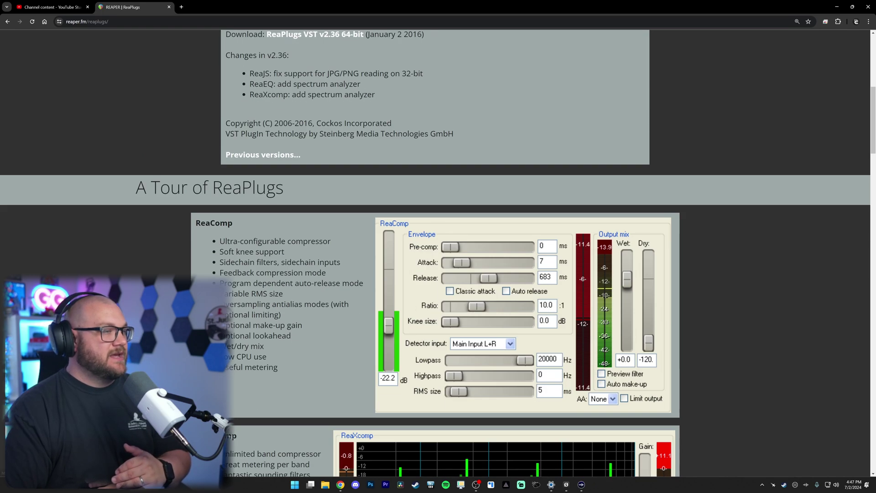
pyautogui.scroll(-3, 436, 252)
pyautogui.scroll(-2, 435, 253)
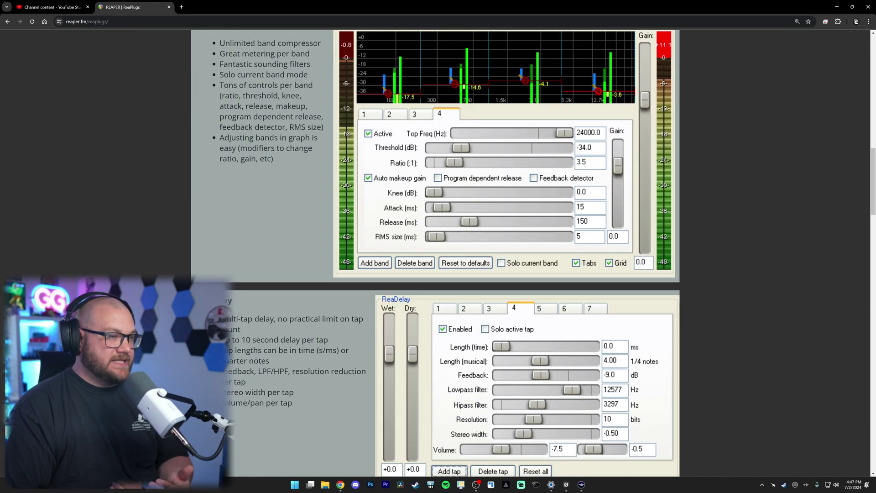
pyautogui.scroll(-2, 228, 324)
pyautogui.scroll(-4, 228, 323)
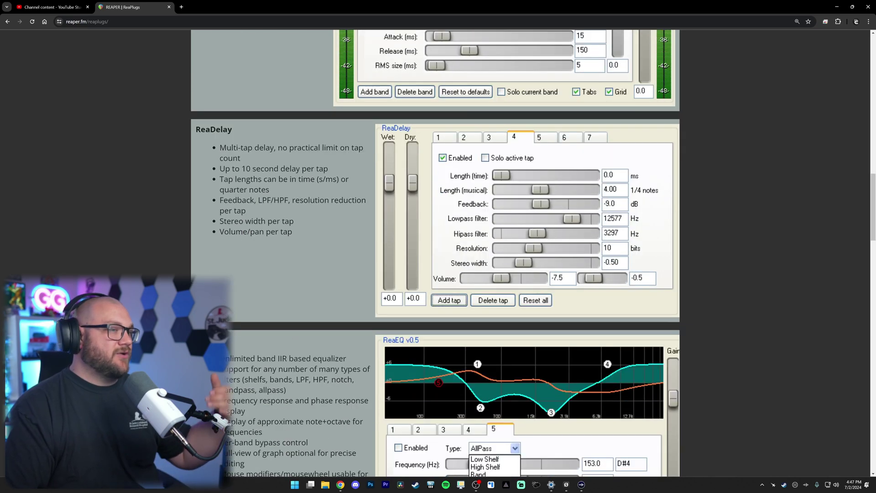
pyautogui.scroll(-3, 228, 324)
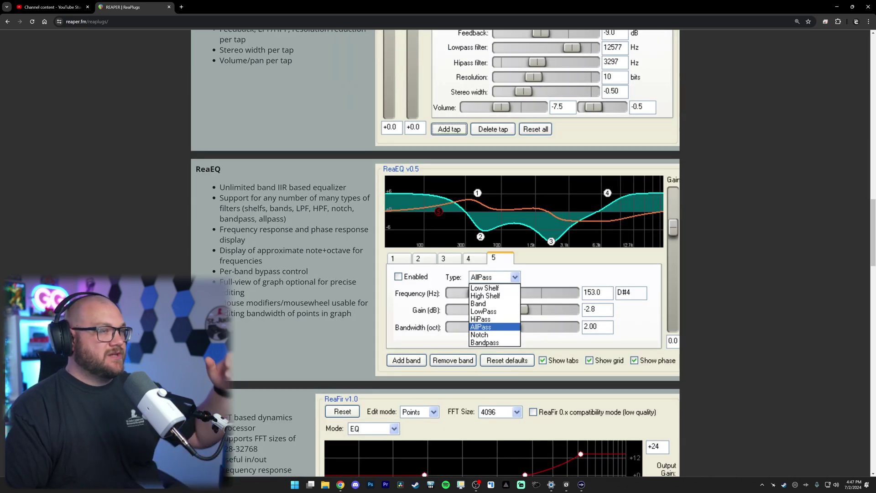
pyautogui.scroll(-1, 435, 252)
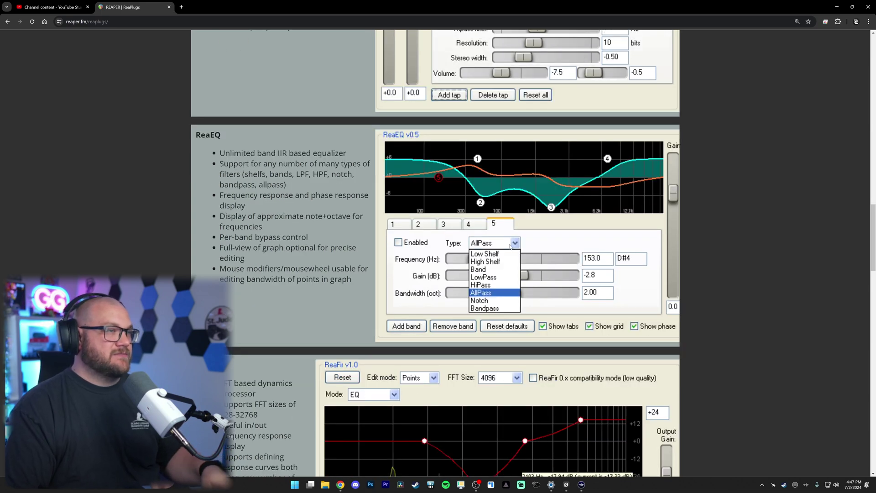
pyautogui.doubleClick(209, 134)
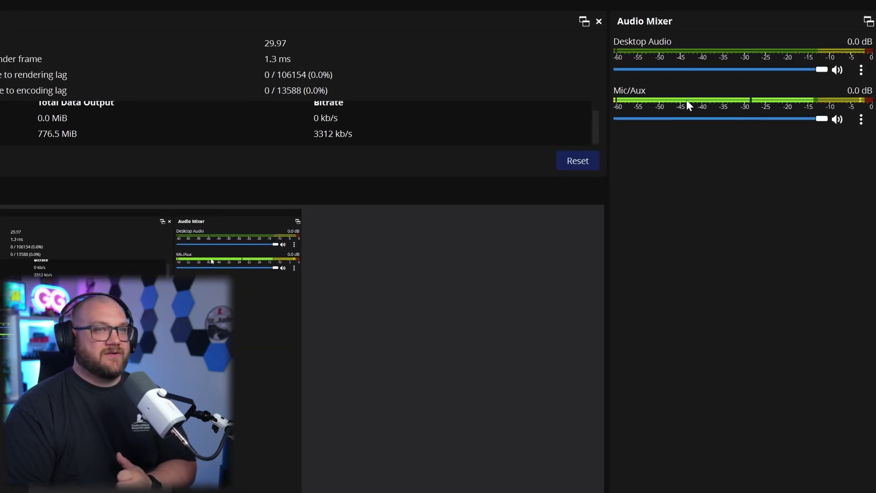
# Delete the Limiter filter from the Mic/Aux source's filters.
pyautogui.rightClick(780, 62)
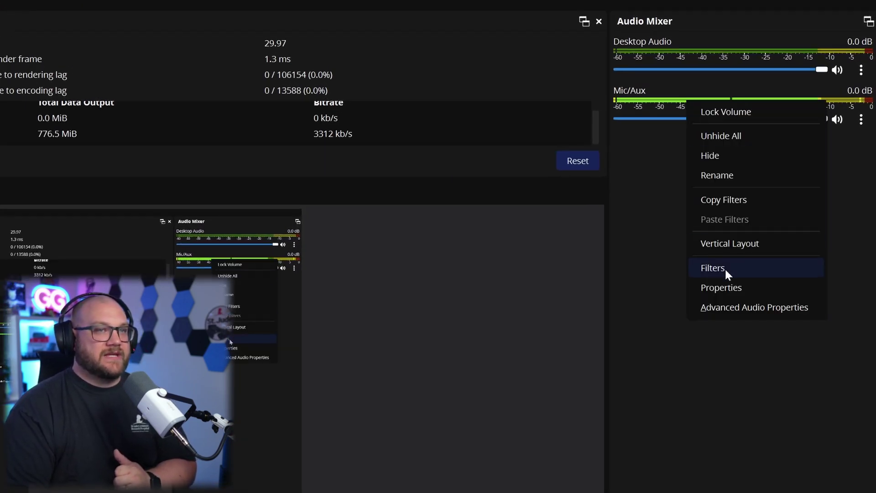
pyautogui.click(716, 268)
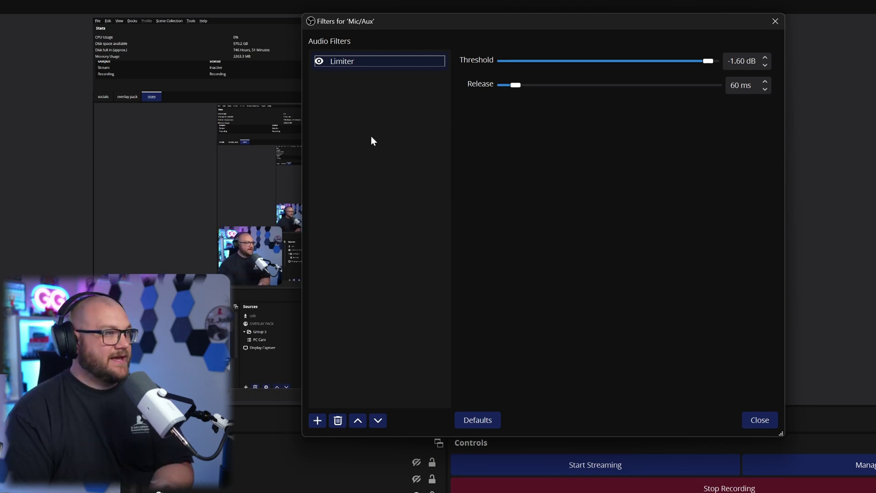
pyautogui.click(337, 416)
pyautogui.click(571, 241)
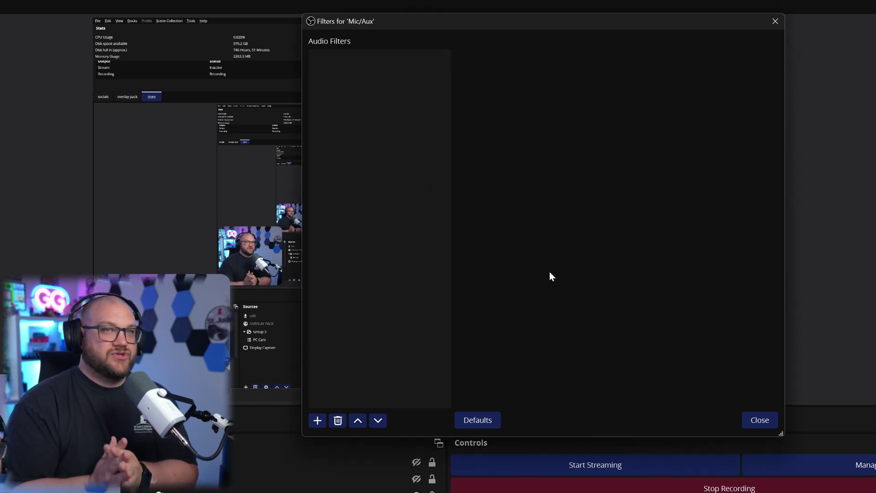
# Add a 3-Band Equalizer filter with its default name.
pyautogui.click(318, 420)
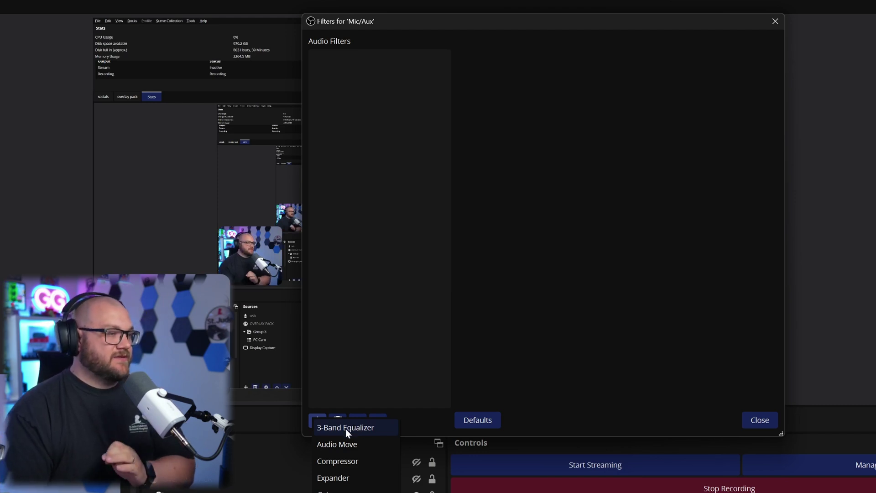
pyautogui.click(346, 429)
pyautogui.click(514, 245)
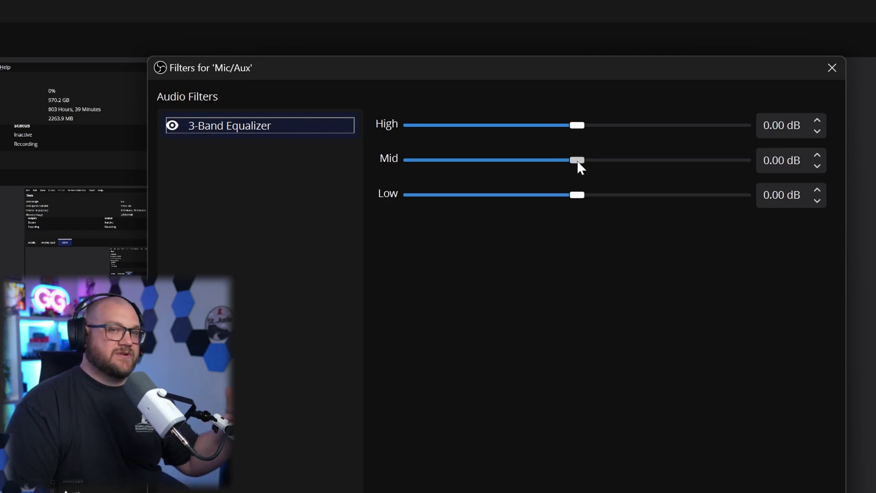
# Set the 3-Band Equalizer to Mid -2.80 dB, High 2.20 dB and Low 2.90 dB.
pyautogui.moveTo(577, 160); pyautogui.dragTo(554, 161)
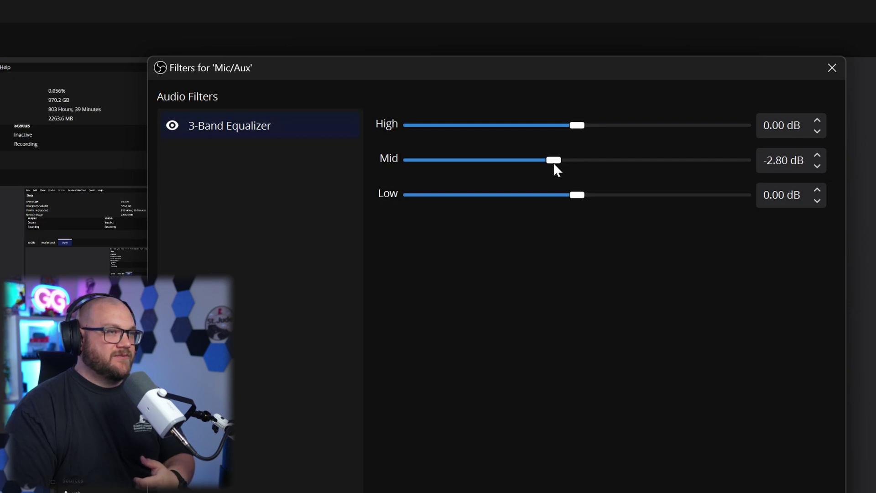
pyautogui.moveTo(578, 126); pyautogui.dragTo(608, 126)
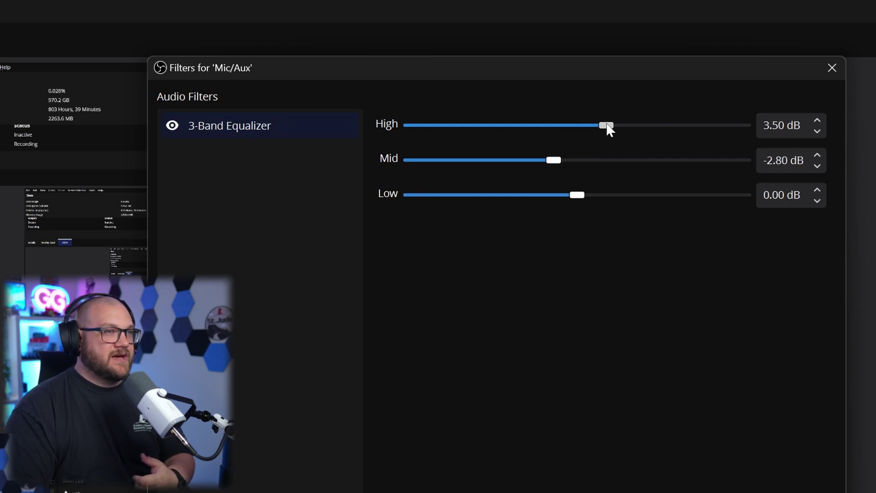
pyautogui.moveTo(581, 197); pyautogui.dragTo(606, 199)
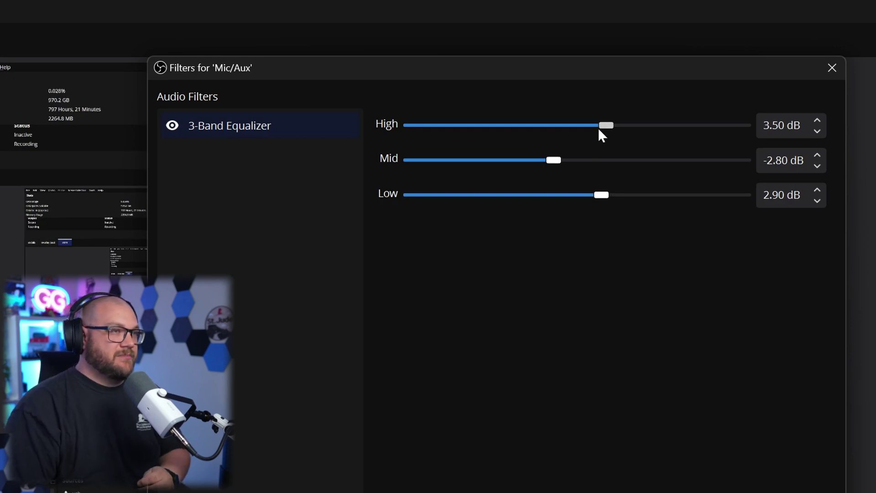
pyautogui.moveTo(610, 129); pyautogui.dragTo(599, 127)
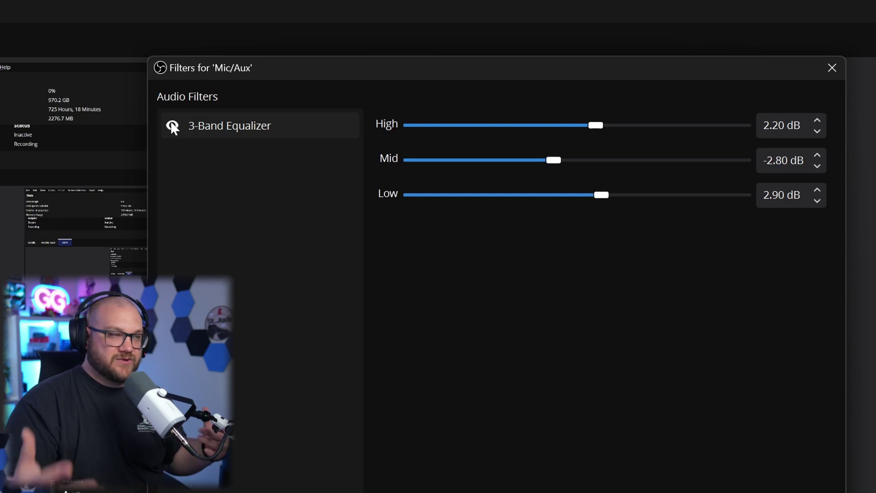
# Push the EQ bands to extremes: mid about 6.5 dB, low -5.40 dB, high -6.00 dB.
pyautogui.moveTo(605, 196)
pyautogui.mouseDown()
pyautogui.moveTo(698, 199)
pyautogui.moveTo(430, 197)
pyautogui.moveTo(598, 211)
pyautogui.mouseUp()
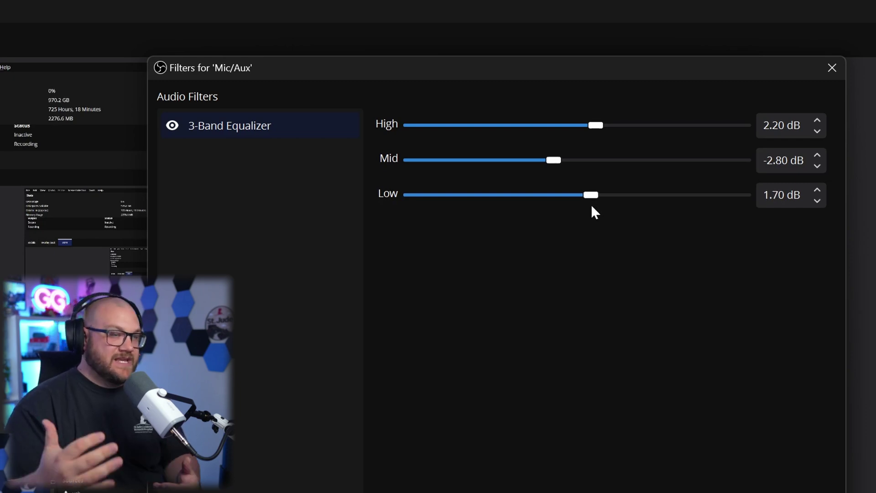
pyautogui.moveTo(602, 125); pyautogui.dragTo(586, 133)
pyautogui.moveTo(554, 160); pyautogui.dragTo(626, 160)
pyautogui.moveTo(590, 196); pyautogui.dragTo(531, 198)
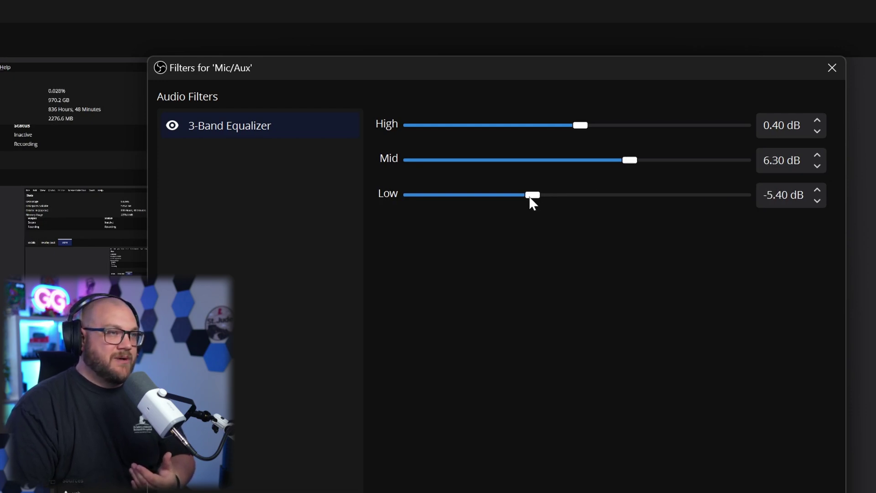
pyautogui.moveTo(580, 128); pyautogui.dragTo(526, 135)
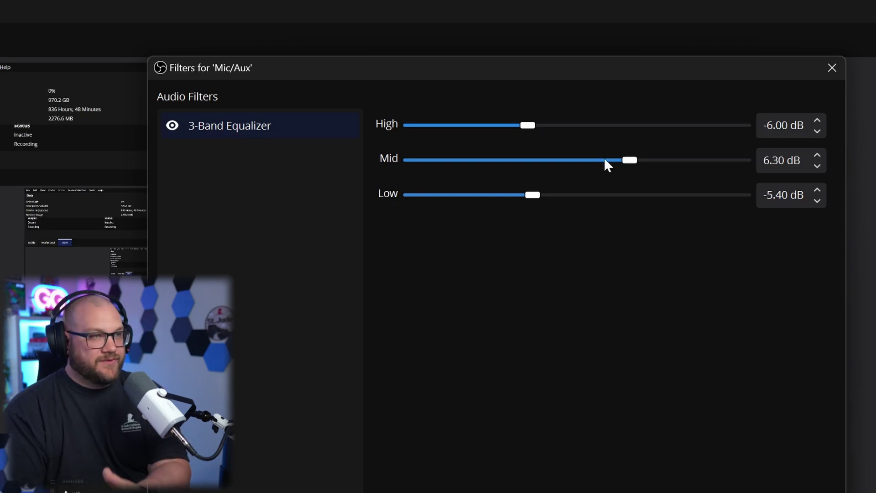
# Settle the equalizer at High 2.10 dB, Mid -3.00 dB and Low 1.90 dB.
pyautogui.moveTo(631, 159); pyautogui.dragTo(552, 160)
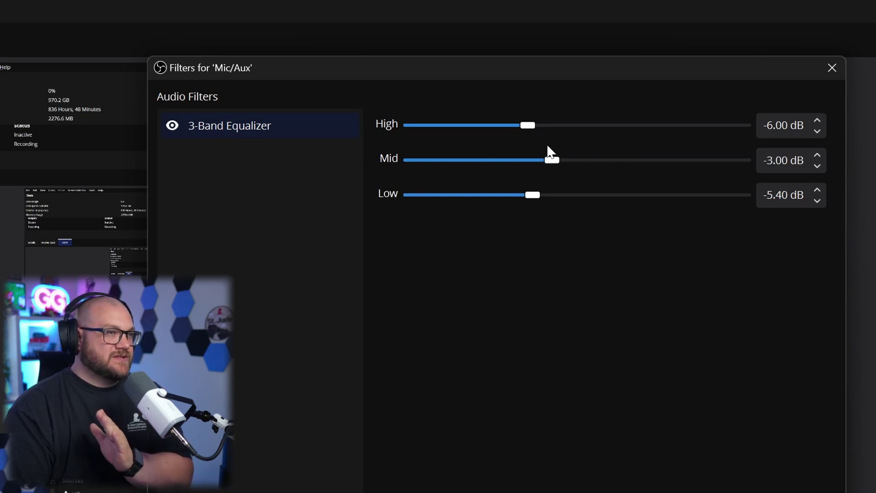
pyautogui.moveTo(528, 125); pyautogui.dragTo(594, 127)
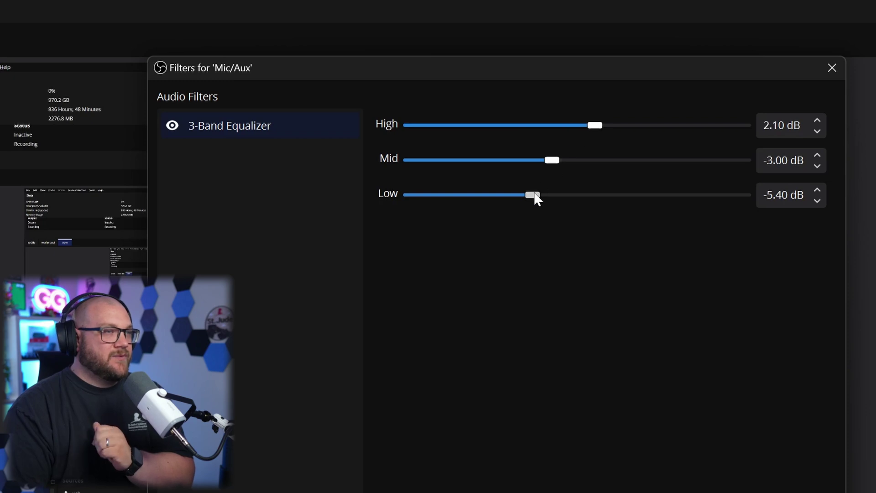
pyautogui.moveTo(534, 196); pyautogui.dragTo(598, 191)
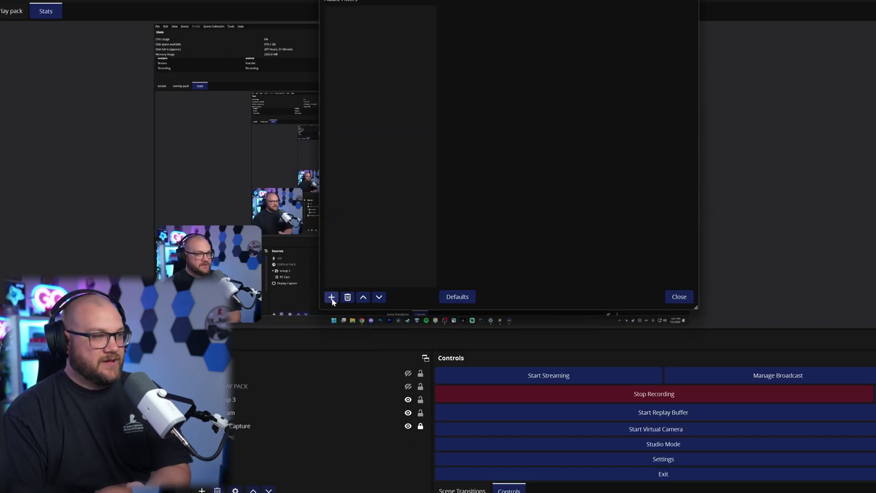
# Add a VST 2.x Plug-in filter to Mic/Aux with its default name.
pyautogui.click(332, 299)
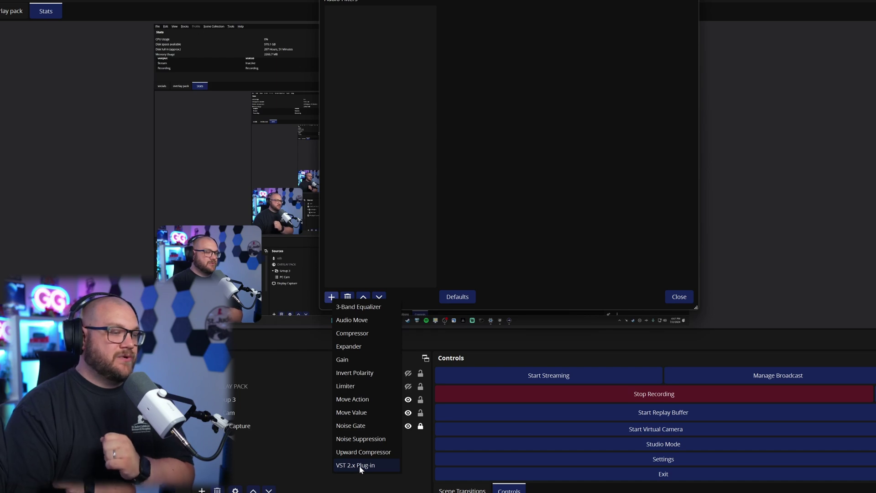
pyautogui.click(360, 465)
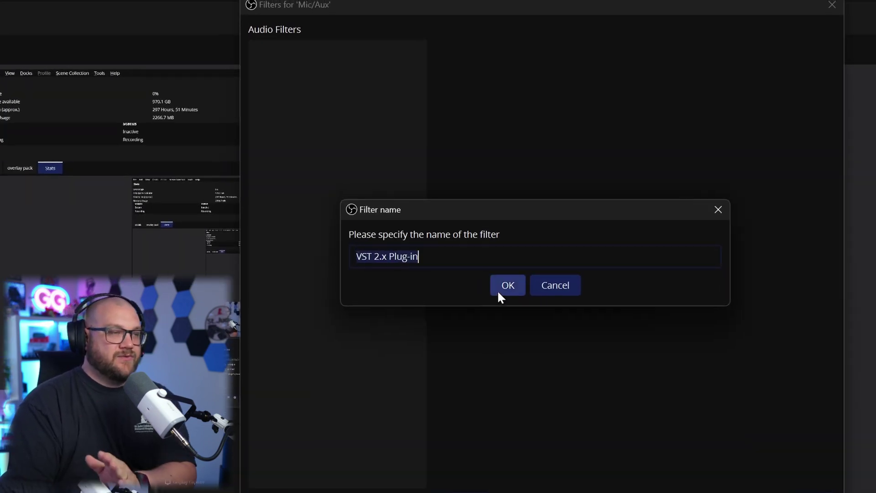
pyautogui.click(503, 289)
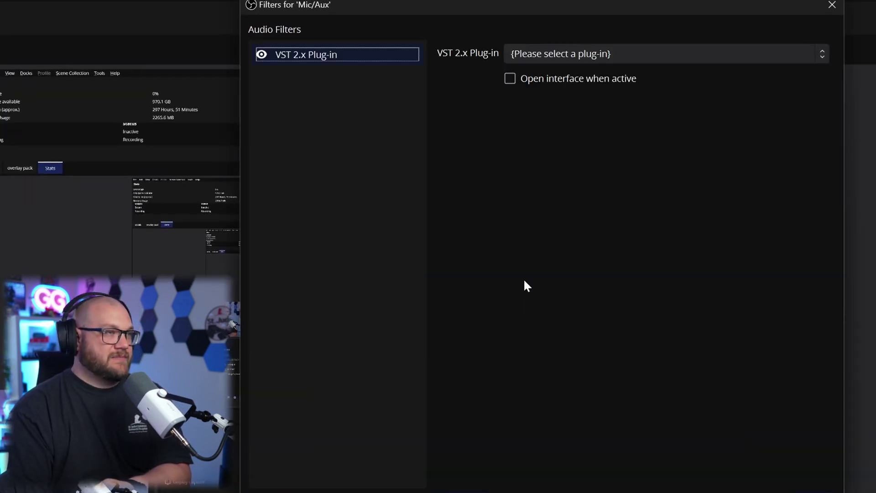
# Load reaeq-standalone as the VST plug-in and open its ReaEQ interface.
pyautogui.click(580, 54)
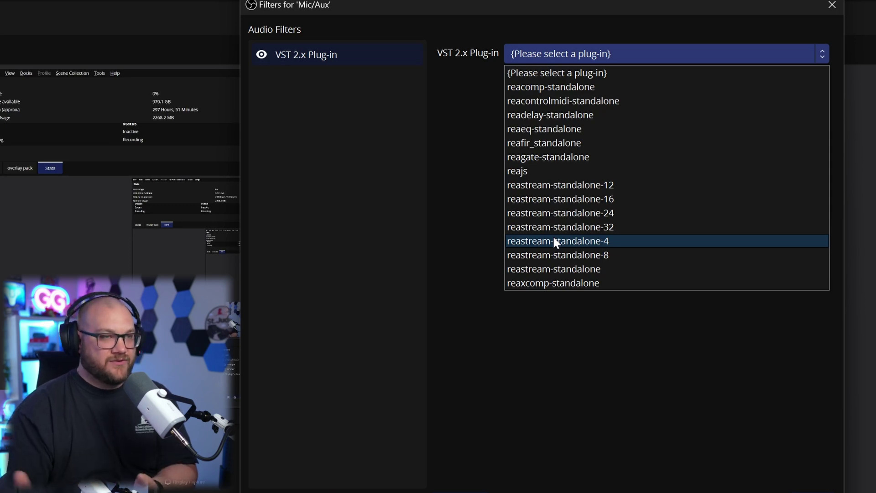
pyautogui.click(555, 131)
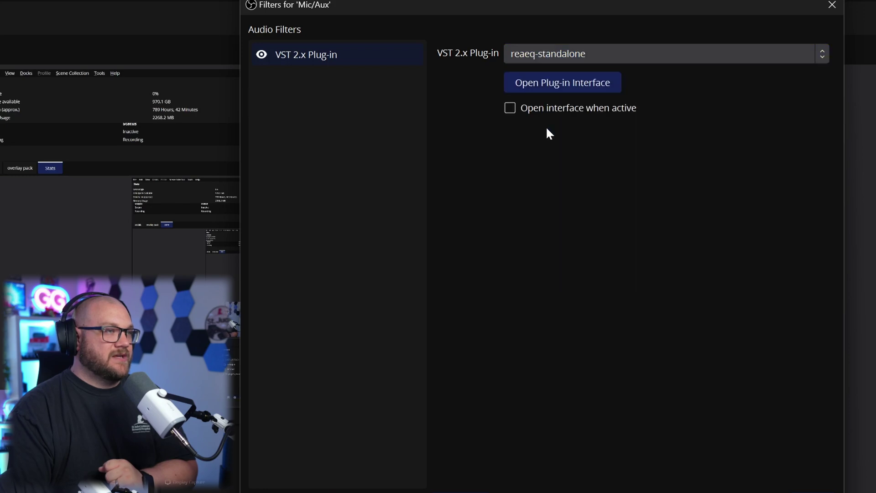
pyautogui.click(556, 83)
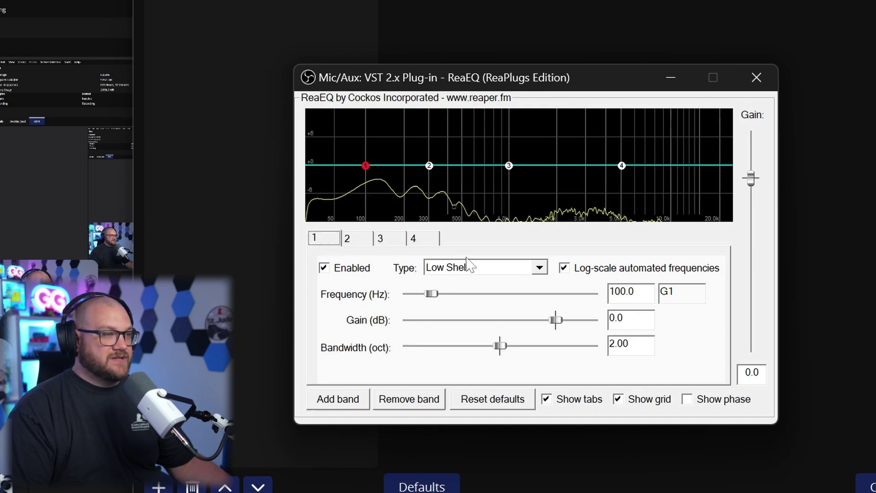
# Make ReaEQ band 1 a High Pass filter with its cutoff at 83.9 Hz.
pyautogui.click(539, 270)
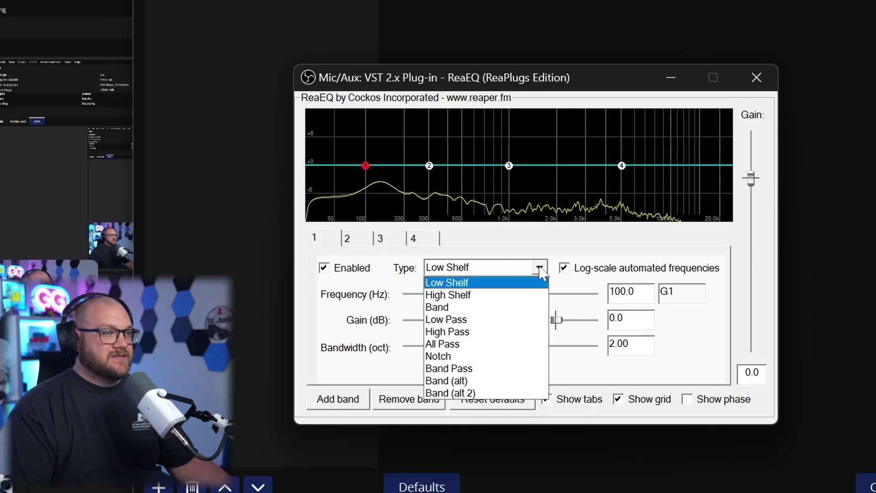
pyautogui.click(466, 333)
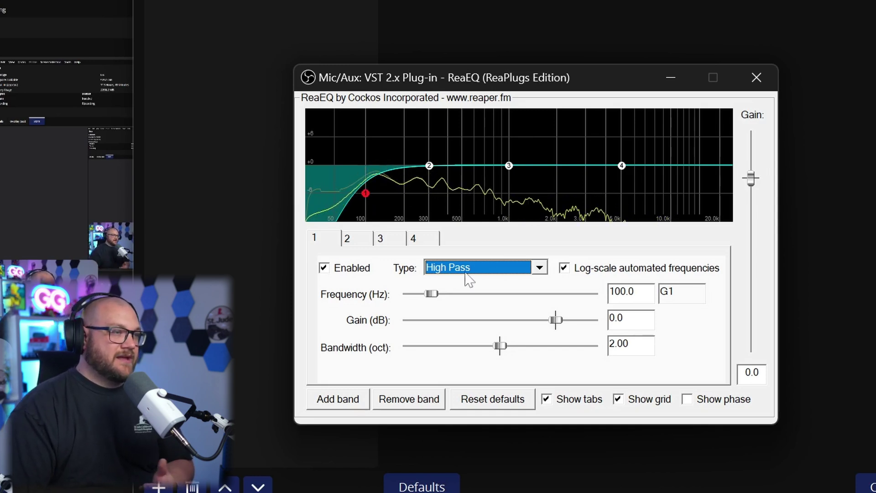
pyautogui.moveTo(432, 295); pyautogui.dragTo(427, 295)
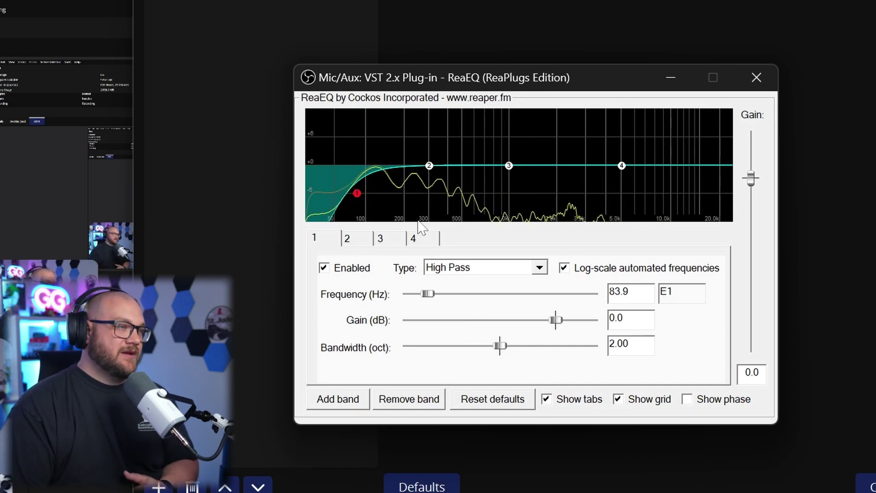
pyautogui.click(352, 238)
# Give band 2 a 3.0 dB boost at 202.3 Hz with a 1.24-octave bandwidth.
pyautogui.moveTo(430, 167)
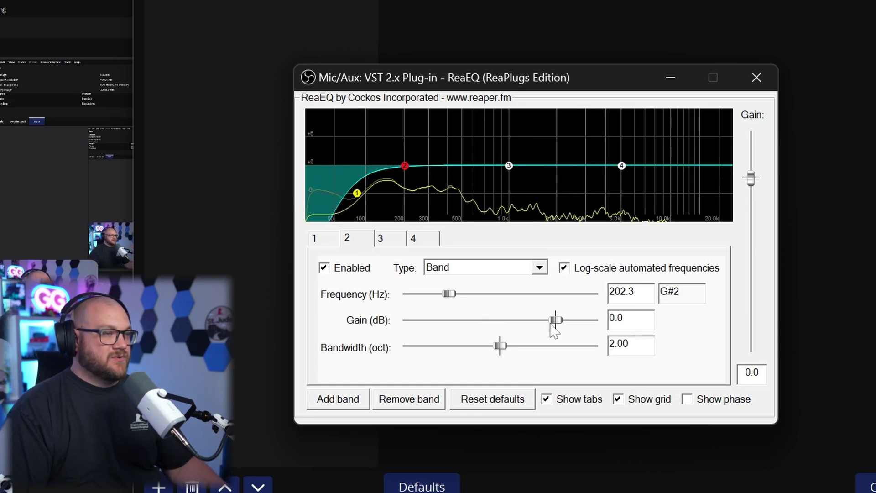
pyautogui.moveTo(560, 321); pyautogui.dragTo(573, 322)
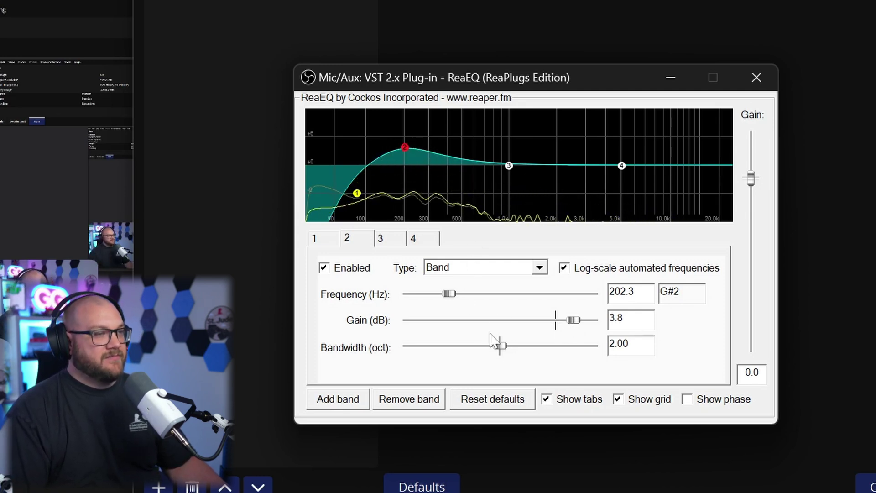
pyautogui.moveTo(505, 352); pyautogui.dragTo(422, 351)
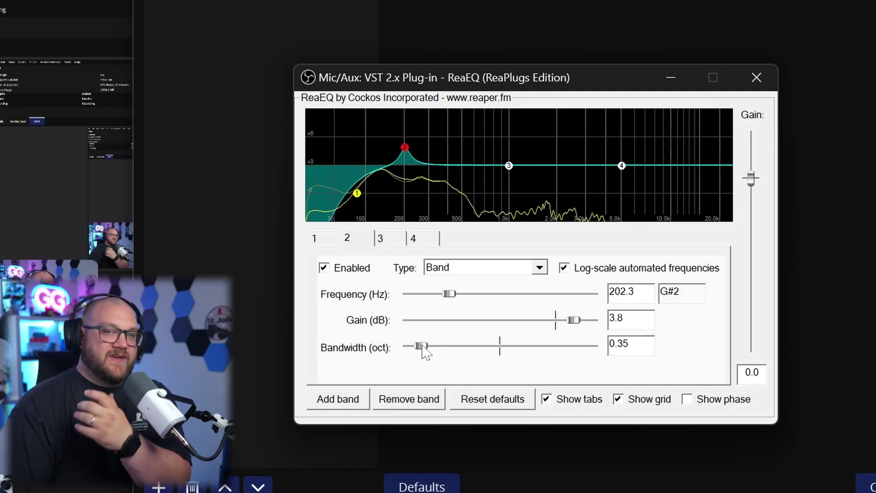
pyautogui.moveTo(423, 351); pyautogui.dragTo(464, 346)
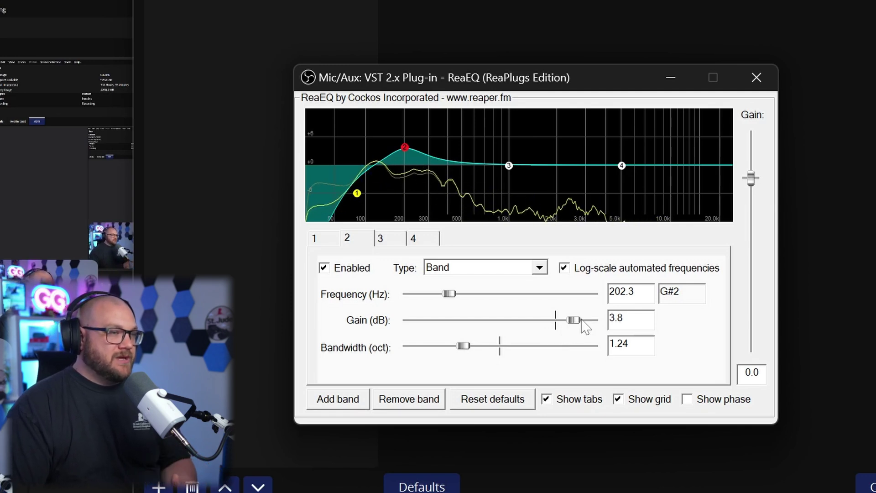
pyautogui.moveTo(578, 323)
pyautogui.mouseDown()
pyautogui.moveTo(589, 323)
pyautogui.moveTo(580, 323)
pyautogui.mouseUp()
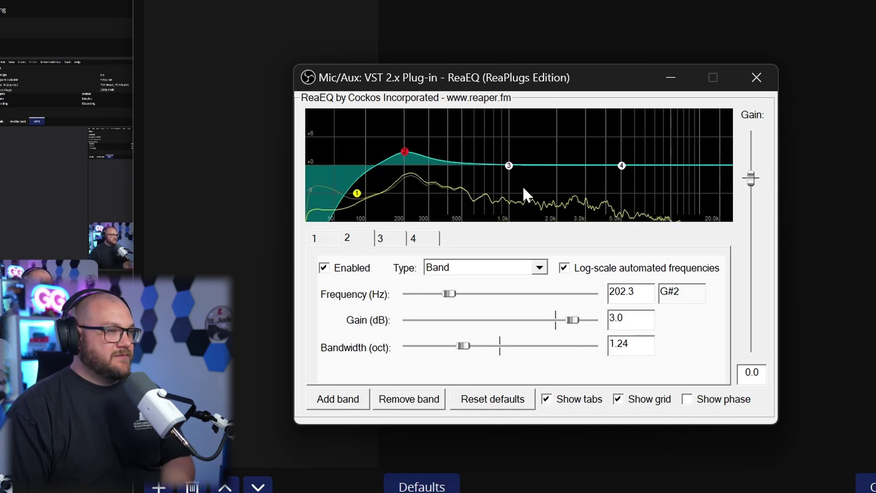
pyautogui.click(509, 166)
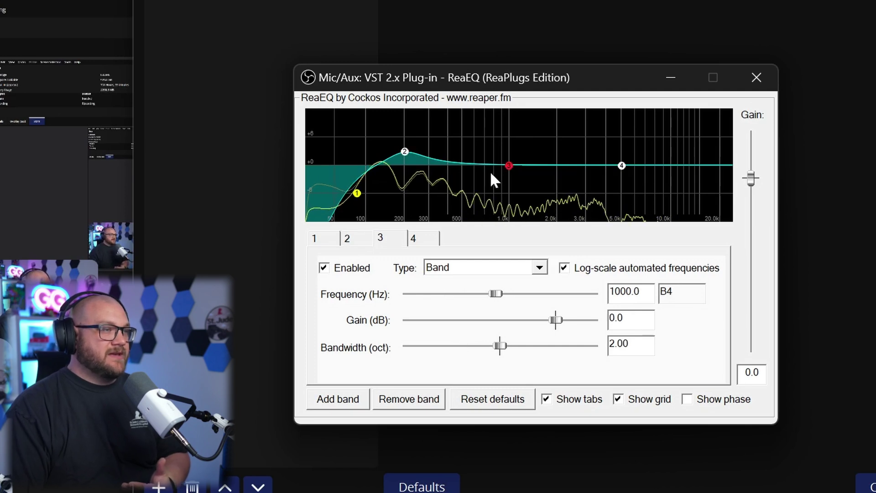
# Set band 3 to a -1.8 dB cut at 504.2 Hz, briefly disabling it to compare.
pyautogui.moveTo(496, 293); pyautogui.dragTo(477, 295)
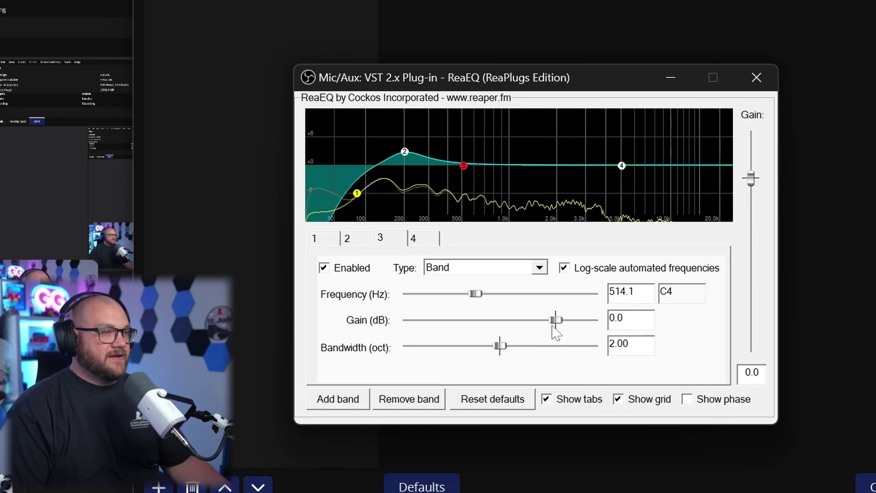
pyautogui.moveTo(555, 324); pyautogui.dragTo(580, 323)
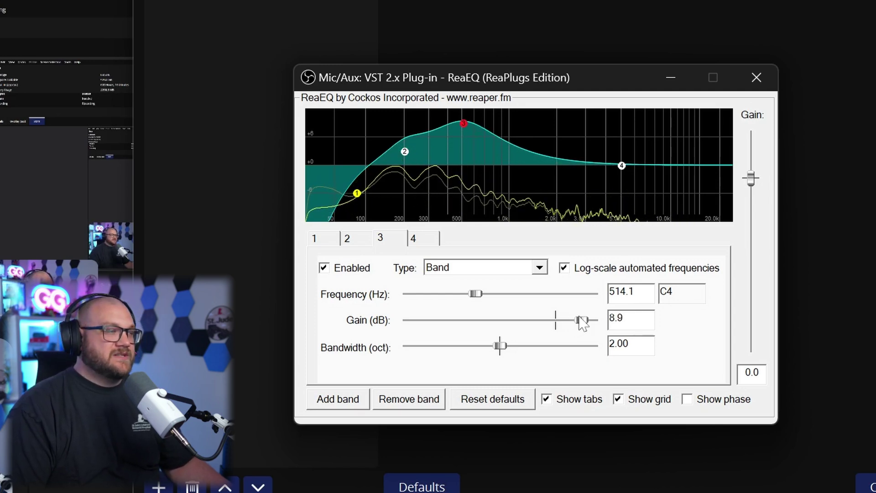
pyautogui.moveTo(579, 317); pyautogui.dragTo(550, 324)
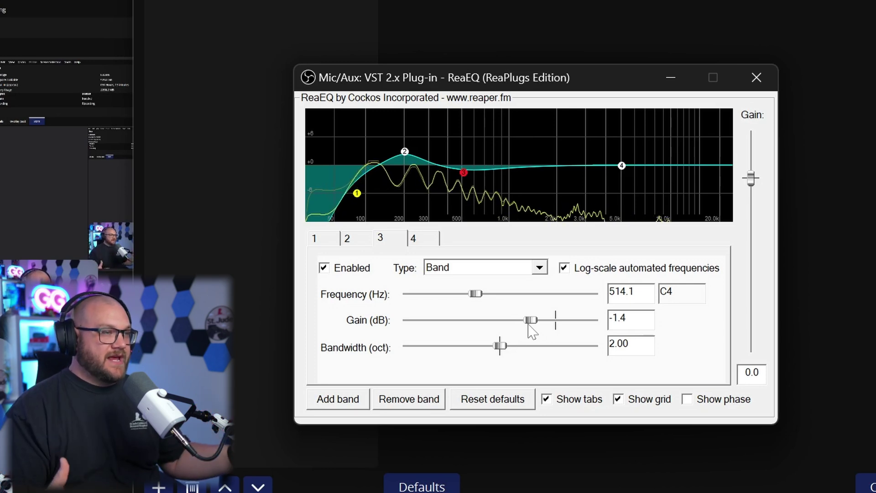
pyautogui.moveTo(465, 181)
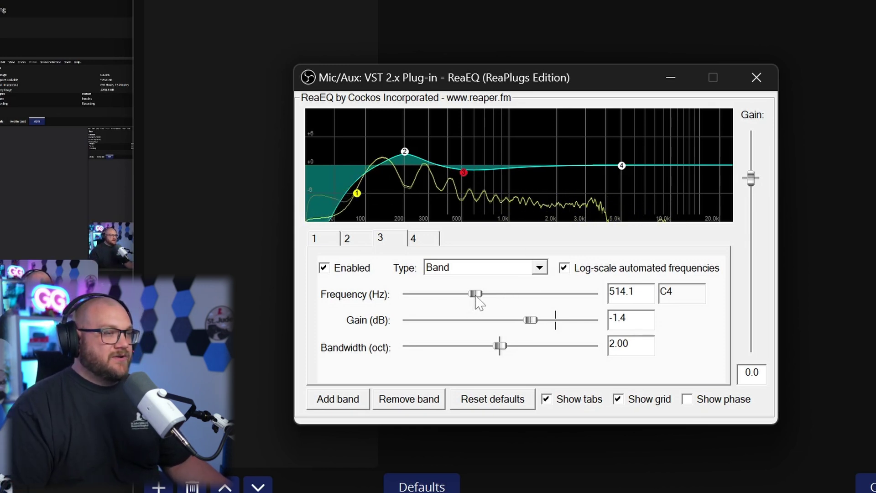
pyautogui.moveTo(476, 296); pyautogui.dragTo(481, 297)
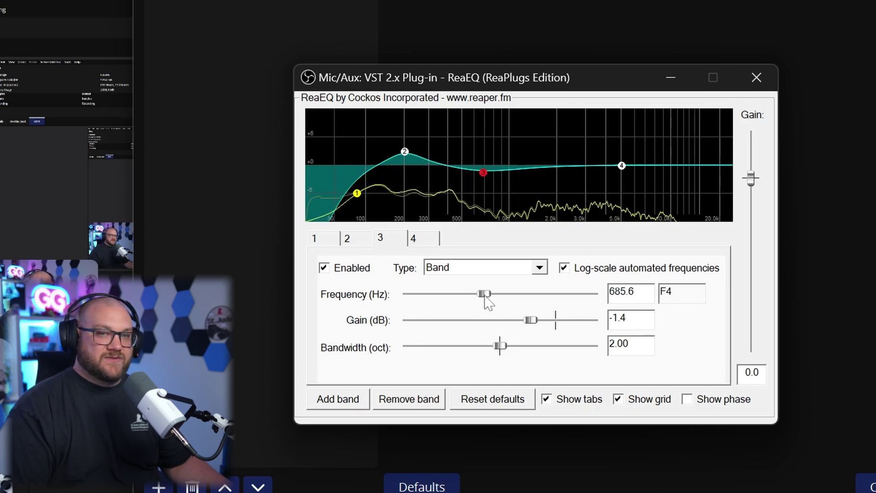
pyautogui.moveTo(486, 299)
pyautogui.mouseDown()
pyautogui.moveTo(462, 299)
pyautogui.moveTo(469, 298)
pyautogui.mouseUp()
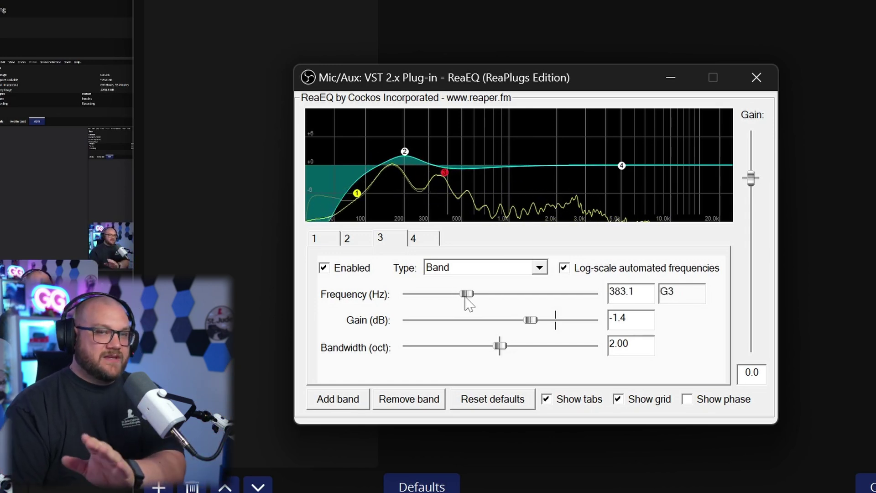
pyautogui.moveTo(461, 287); pyautogui.dragTo(474, 292)
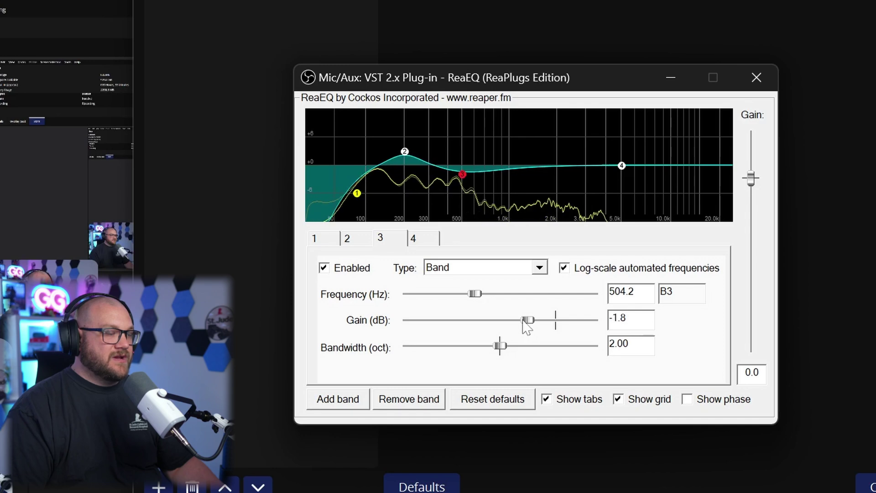
pyautogui.click(324, 269)
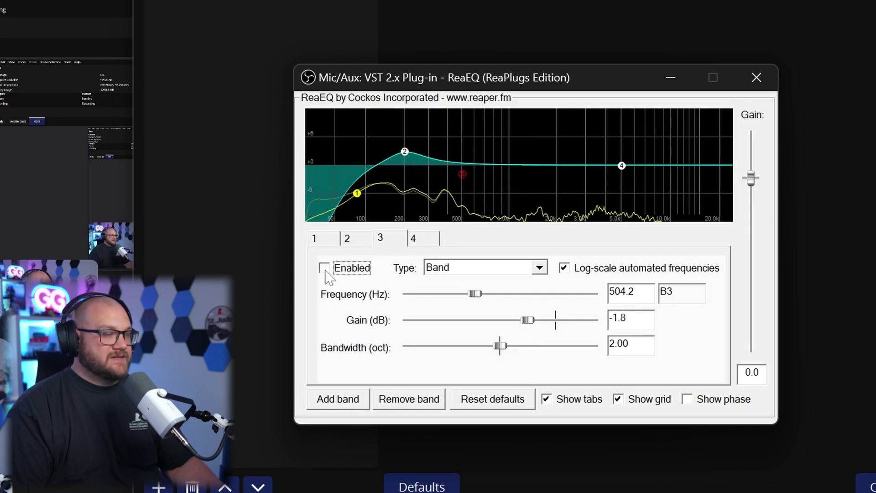
pyautogui.click(324, 268)
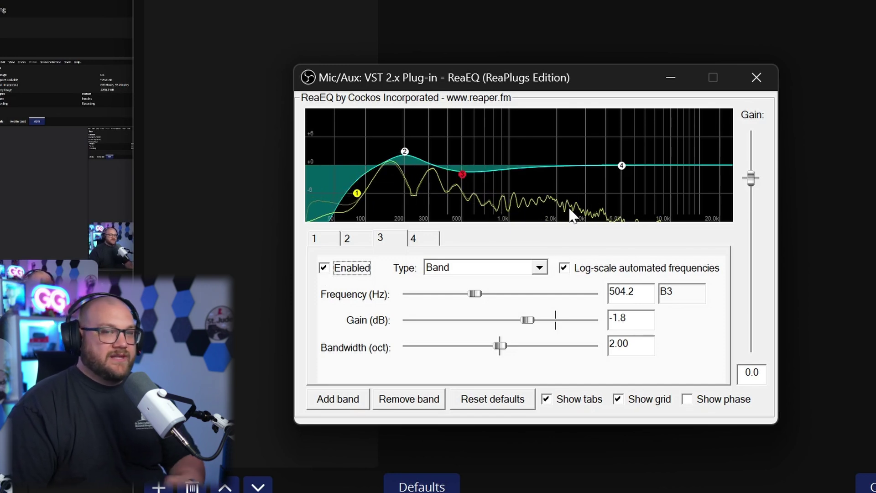
# Make band 4 a High Shelf around 1 kHz boosting 3.6 dB.
pyautogui.click(621, 165)
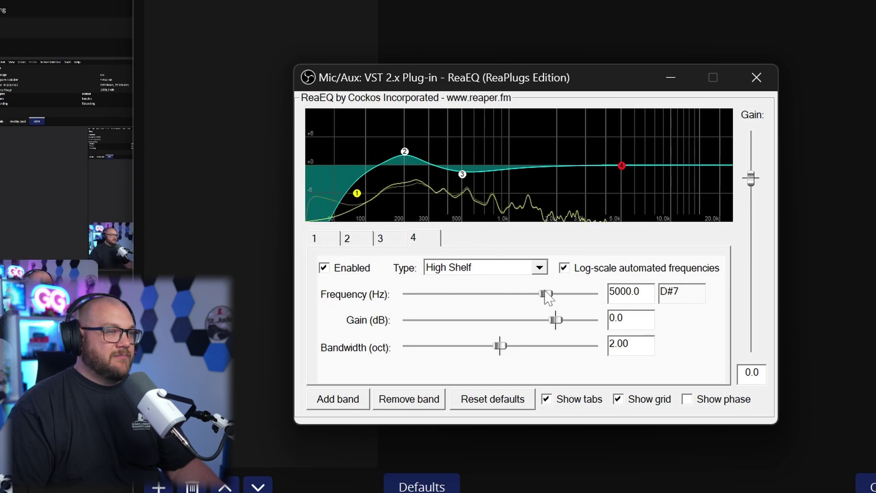
pyautogui.moveTo(545, 292); pyautogui.dragTo(495, 292)
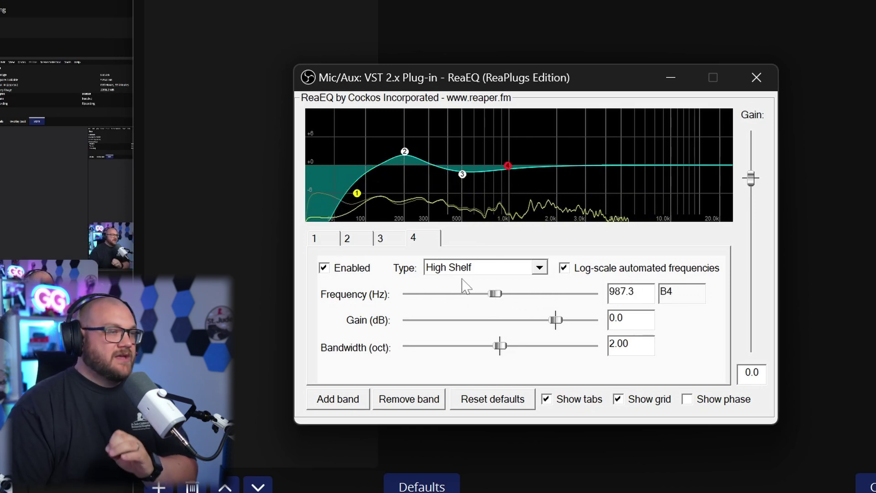
pyautogui.click(427, 268)
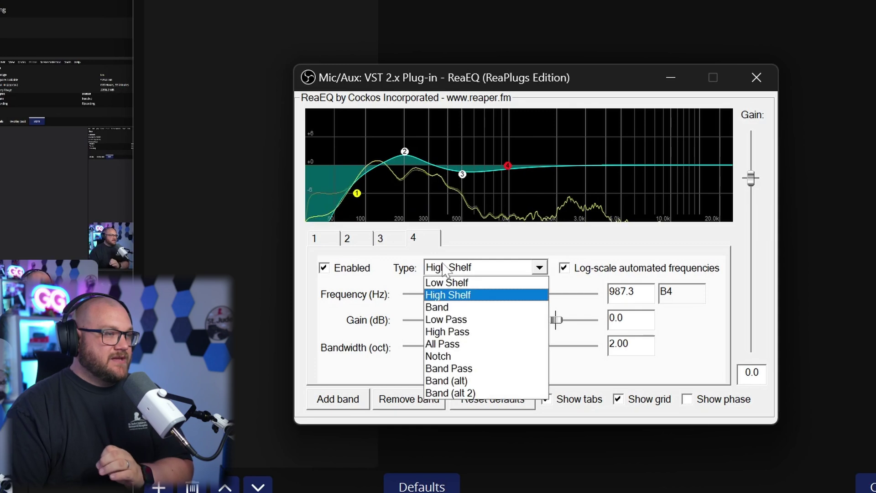
pyautogui.click(461, 309)
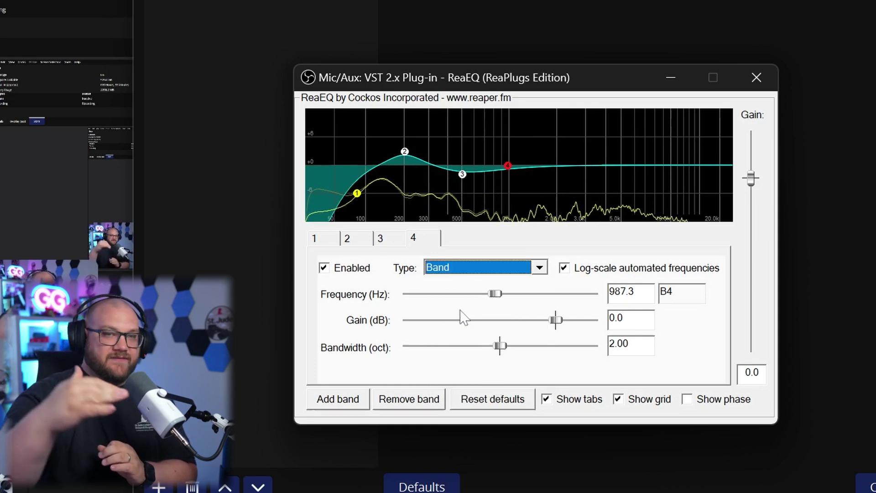
pyautogui.click(485, 270)
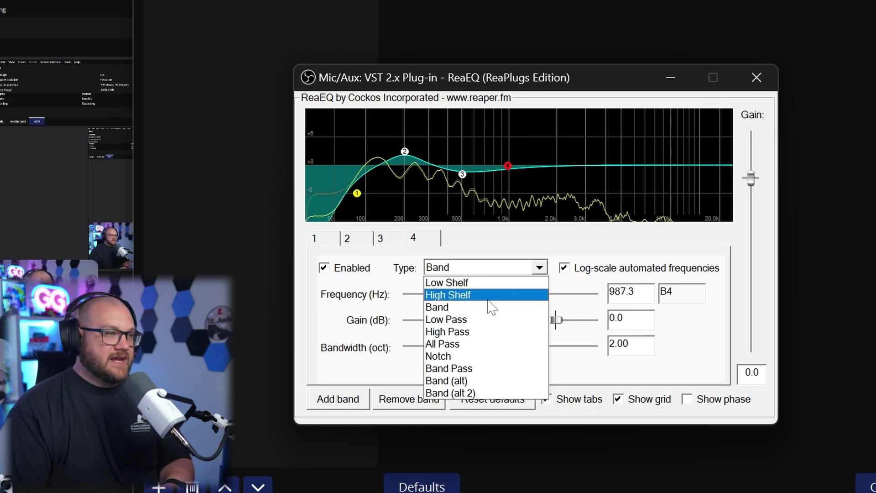
pyautogui.click(452, 296)
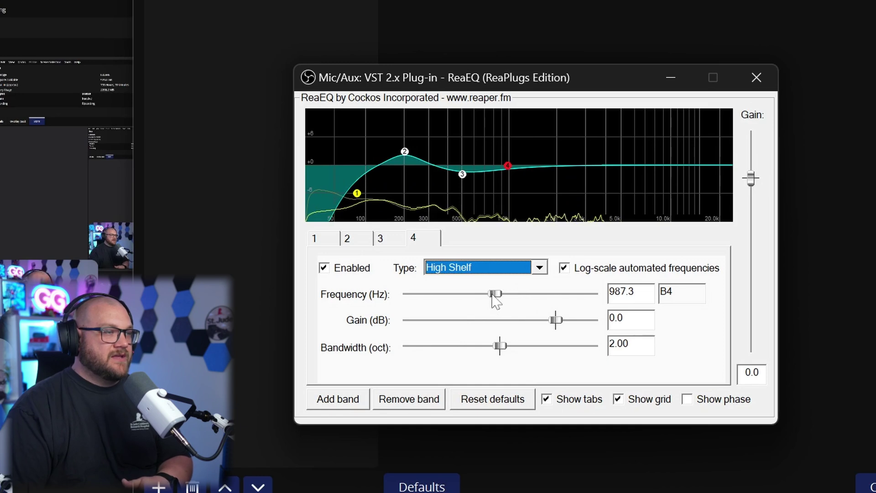
pyautogui.moveTo(496, 294); pyautogui.dragTo(504, 294)
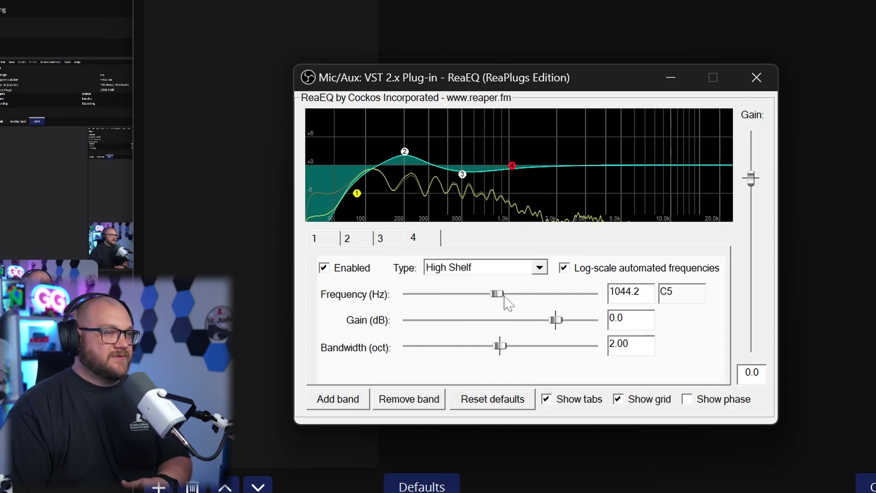
pyautogui.moveTo(557, 320); pyautogui.dragTo(575, 320)
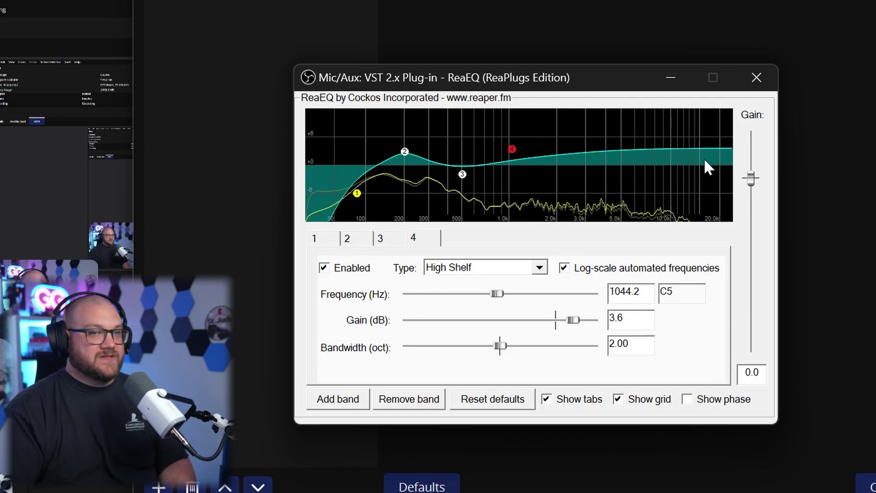
# Briefly try band 4 as a bell, then restore the High Shelf at 1111.2 Hz.
pyautogui.click(539, 267)
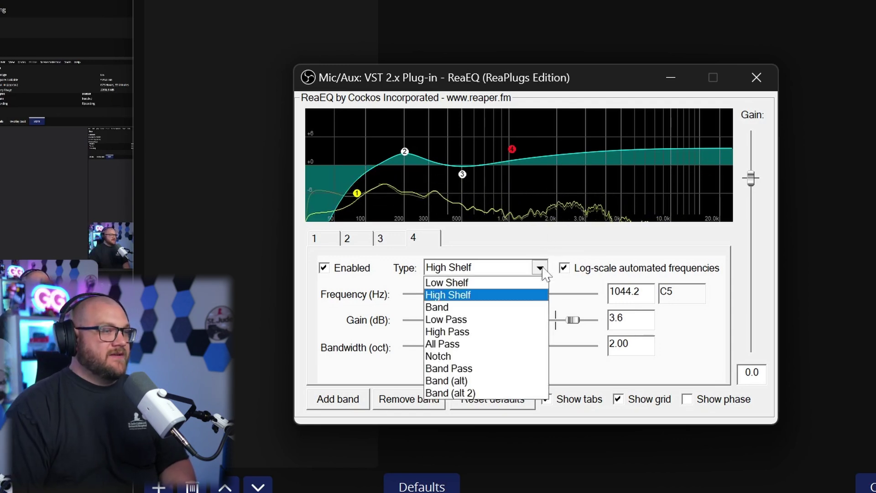
pyautogui.click(465, 308)
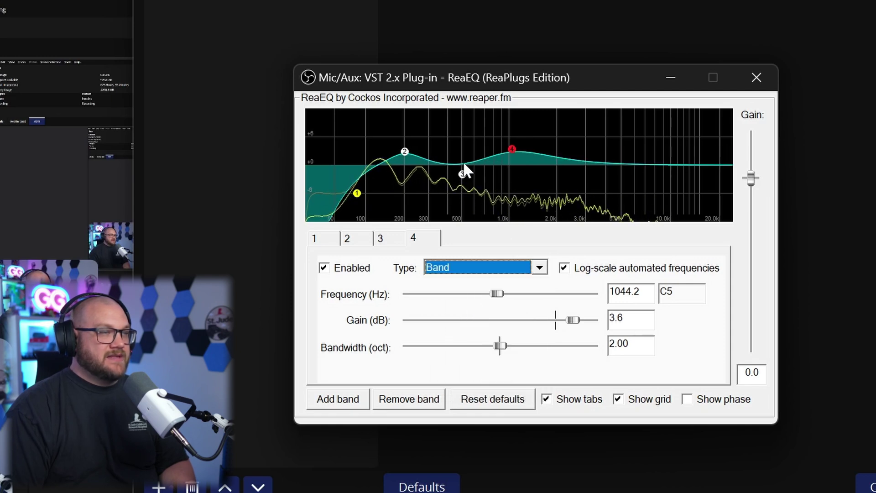
pyautogui.moveTo(577, 175); pyautogui.dragTo(563, 175)
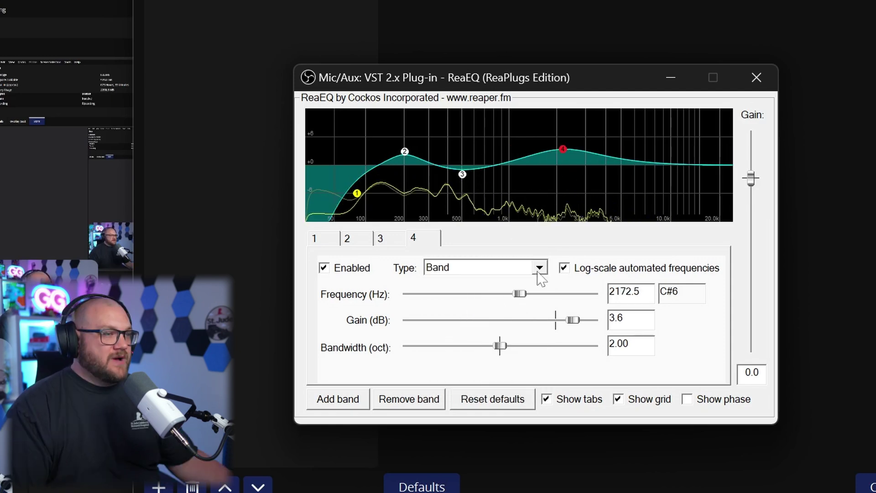
pyautogui.click(540, 267)
pyautogui.click(515, 292)
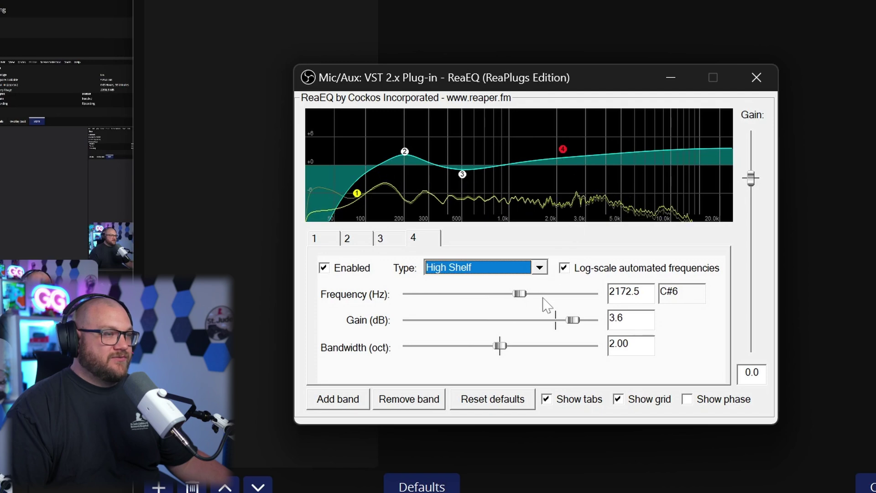
pyautogui.moveTo(526, 293); pyautogui.dragTo(501, 297)
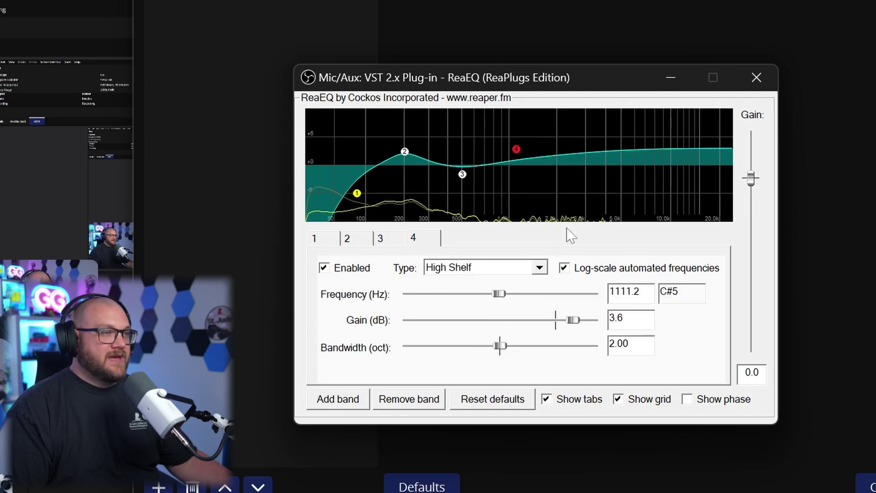
# Add a fifth band as a Low Pass filter with its cutoff at 14753.8 Hz.
pyautogui.click(350, 402)
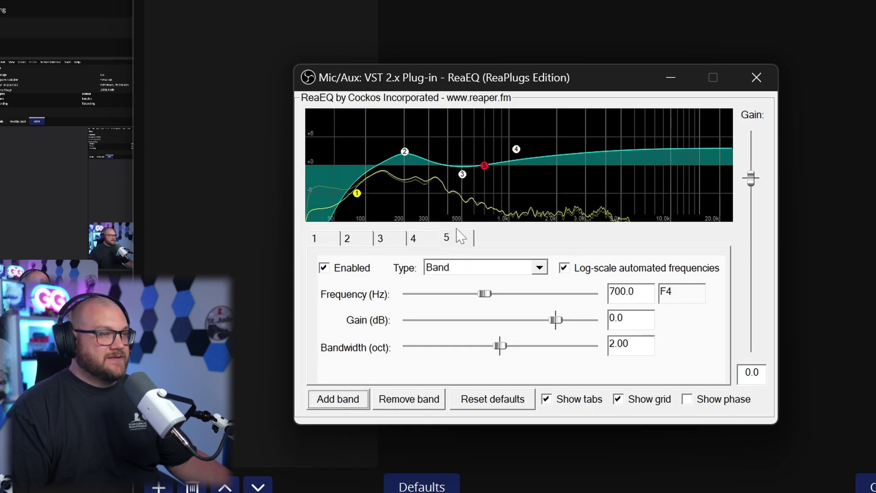
pyautogui.click(461, 268)
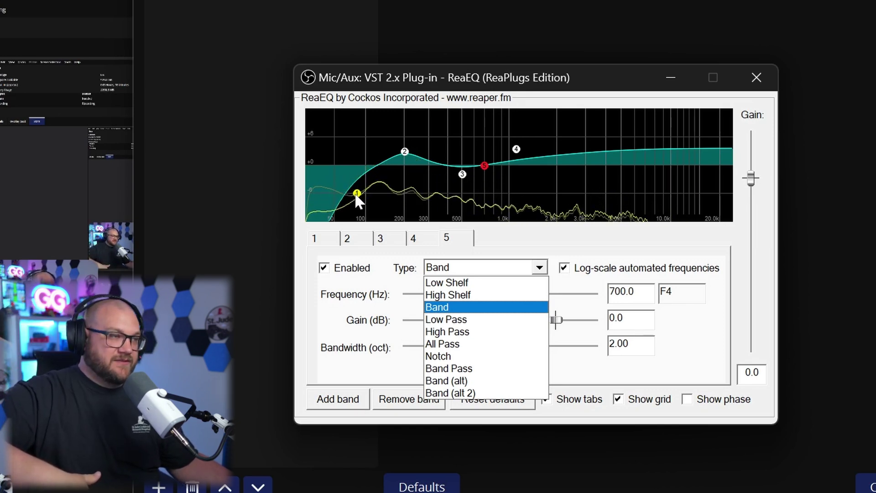
pyautogui.click(462, 319)
pyautogui.moveTo(485, 294); pyautogui.dragTo(586, 272)
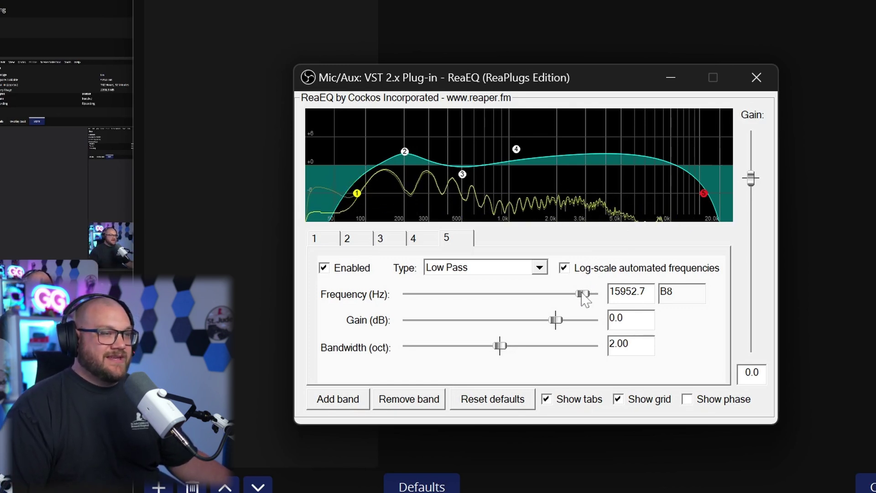
pyautogui.moveTo(583, 294)
pyautogui.mouseDown()
pyautogui.moveTo(594, 295)
pyautogui.moveTo(583, 293)
pyautogui.mouseUp()
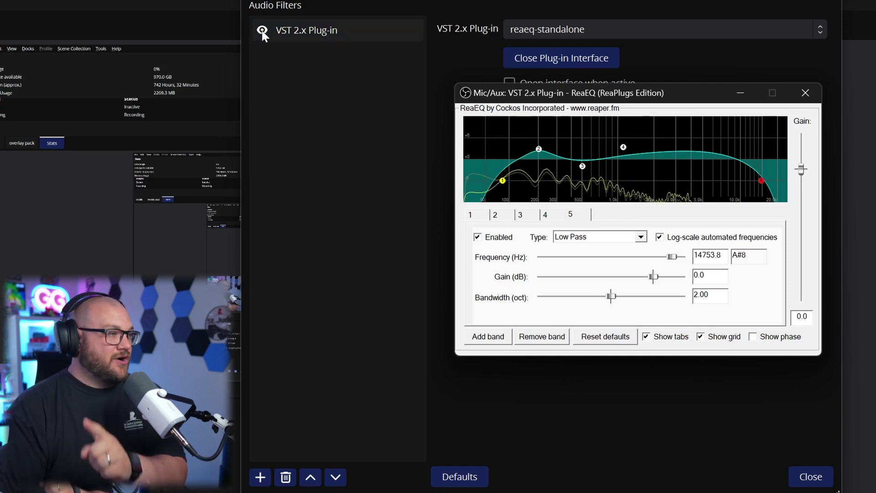
pyautogui.click(263, 31)
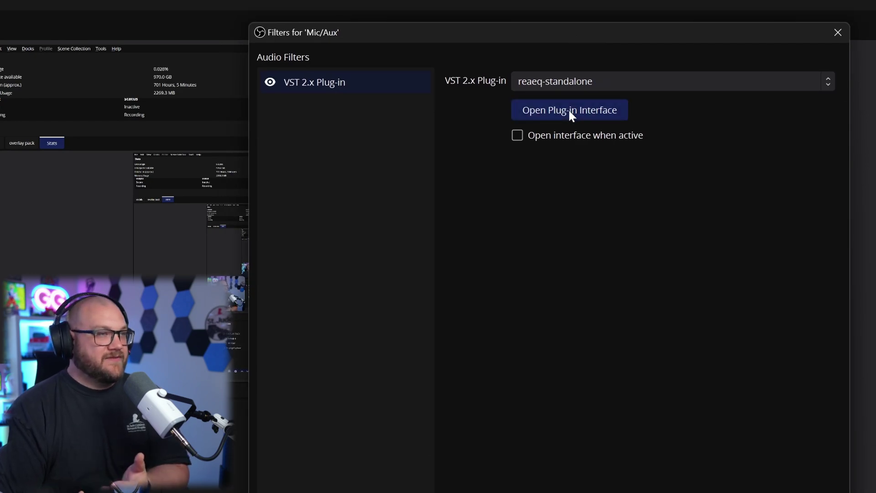
pyautogui.click(568, 110)
pyautogui.moveTo(576, 171); pyautogui.dragTo(574, 167)
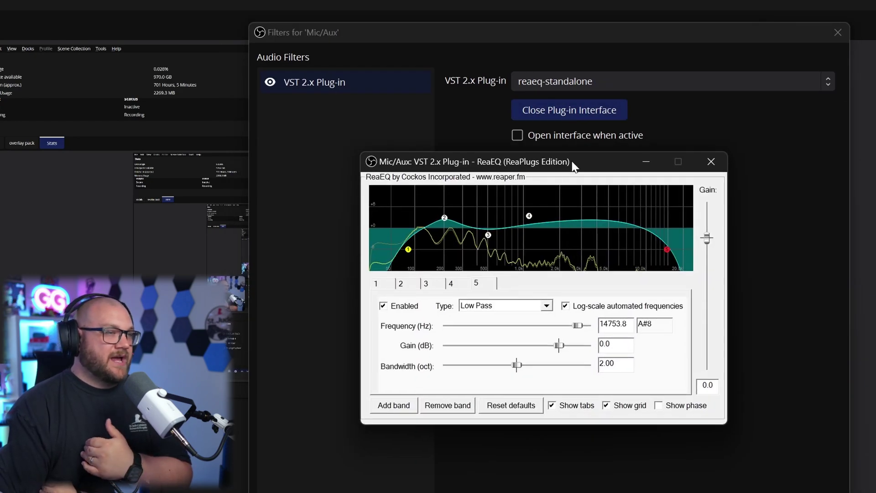
# Add a sixth ReaEQ band as a Notch near 5630 Hz, 0.34 octaves wide, for de-essing.
pyautogui.click(403, 408)
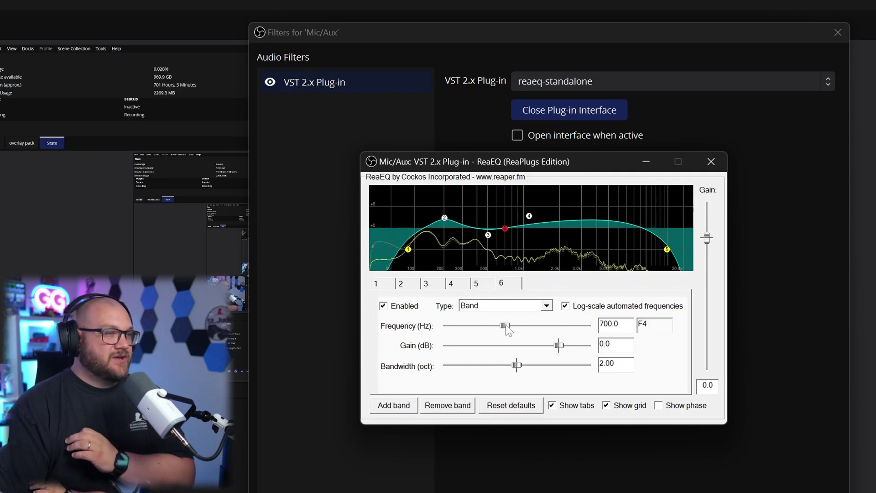
pyautogui.moveTo(505, 327); pyautogui.dragTo(553, 330)
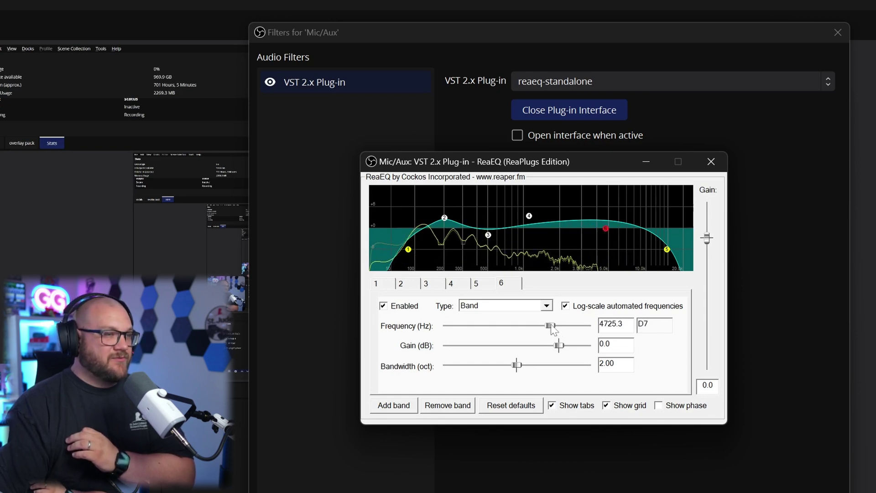
pyautogui.click(527, 309)
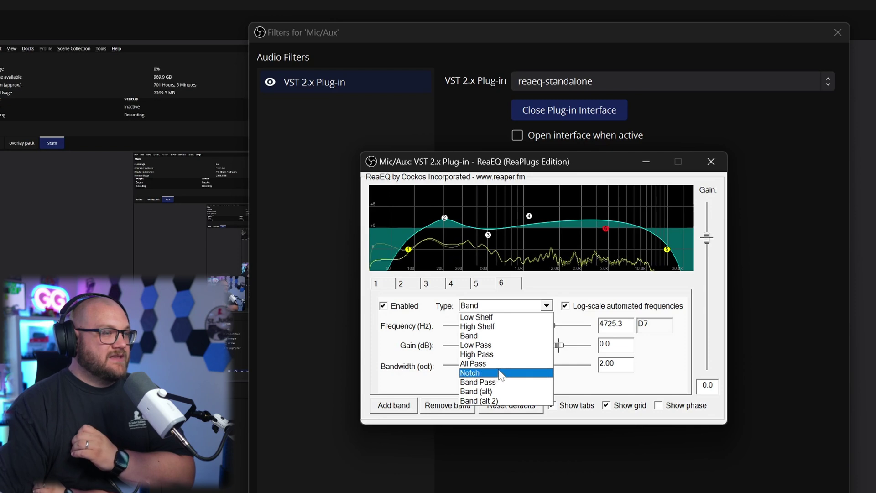
pyautogui.click(498, 374)
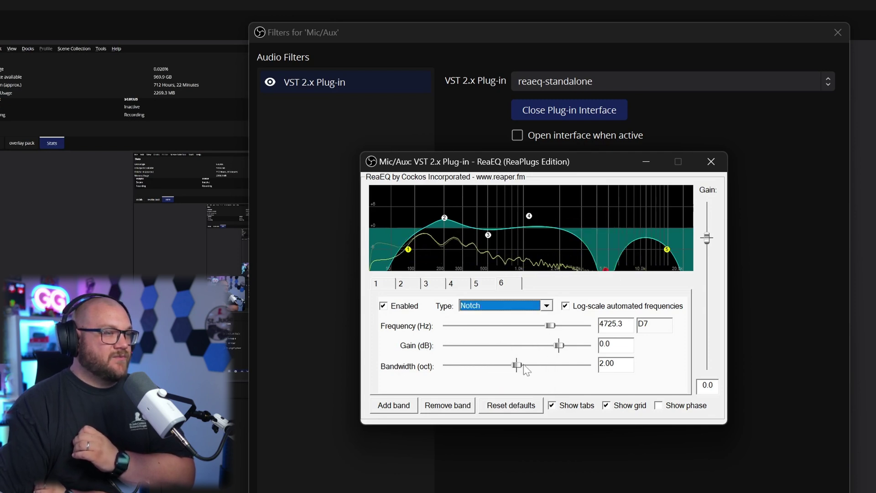
pyautogui.moveTo(517, 365); pyautogui.dragTo(454, 365)
pyautogui.moveTo(498, 164); pyautogui.dragTo(545, 128)
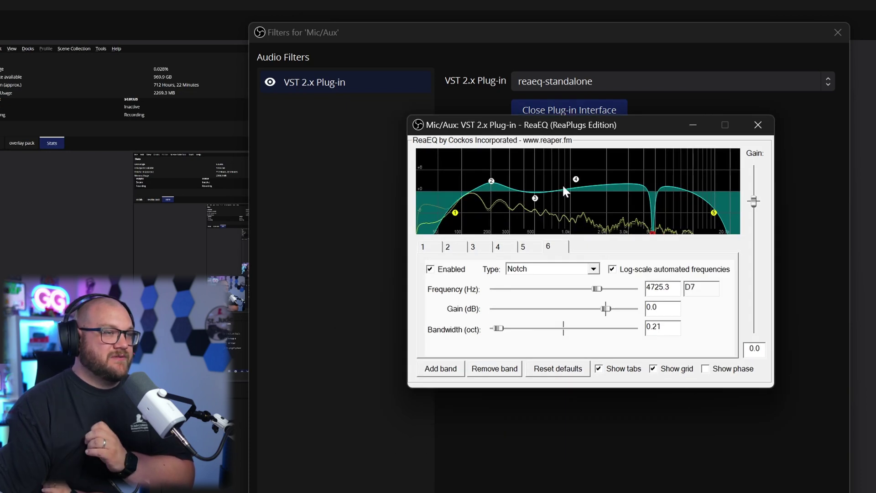
pyautogui.moveTo(597, 289)
pyautogui.mouseDown()
pyautogui.moveTo(612, 290)
pyautogui.moveTo(603, 291)
pyautogui.mouseUp()
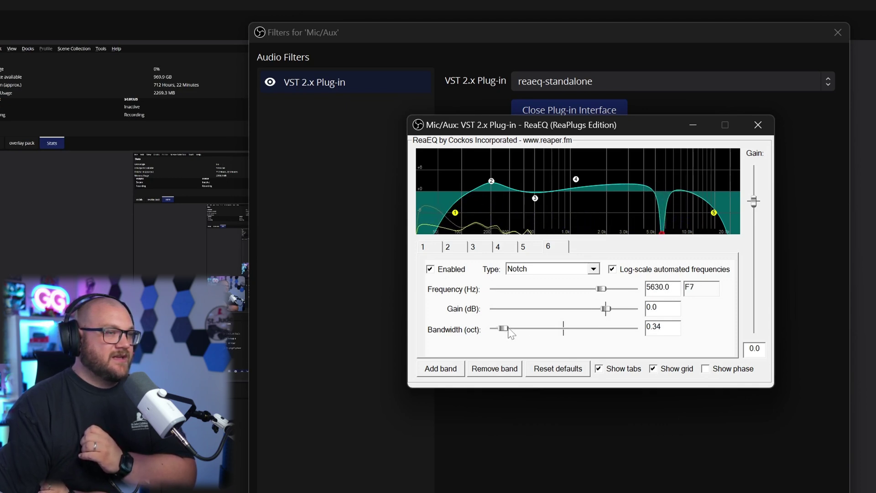